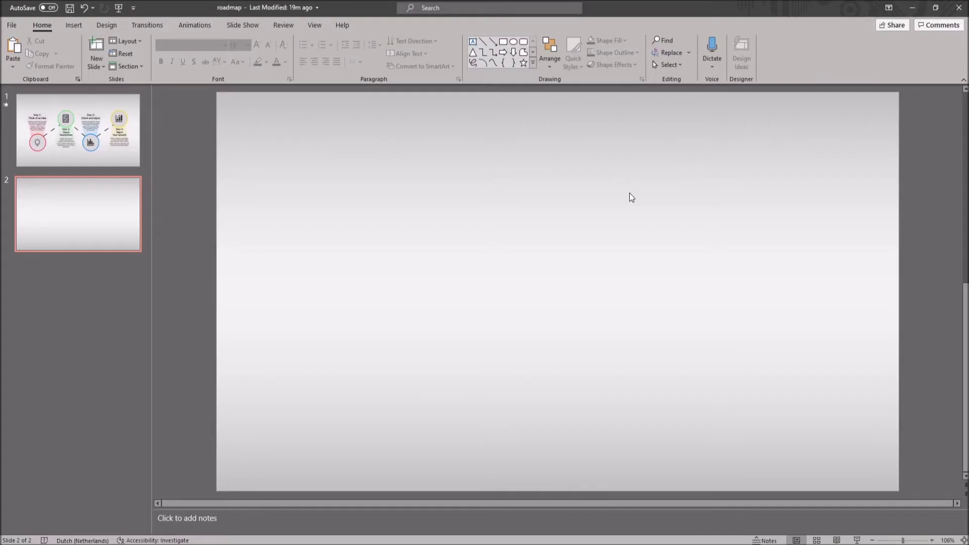
# - Draw a circle about 2.29 inches in diameter and position it in the lower-left area of the blank slide
pyautogui.click(78, 26)
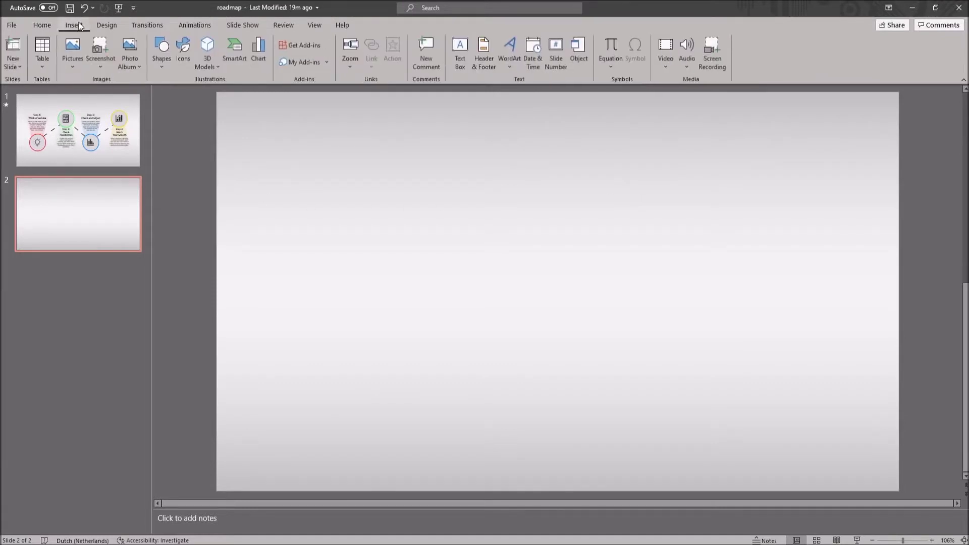
pyautogui.click(163, 60)
pyautogui.click(198, 94)
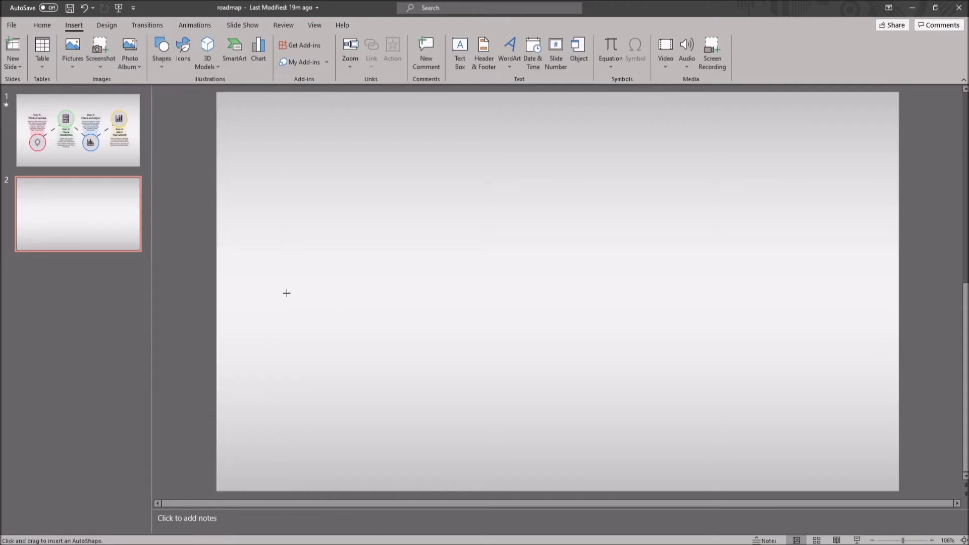
pyautogui.moveTo(234, 272); pyautogui.dragTo(342, 396)
pyautogui.moveTo(323, 356); pyautogui.dragTo(346, 375)
# - Duplicate the circle three times and place the copies at lower right, upper left and upper right of the slide in a zigzag layout
pyautogui.hotkey('ctrl', 'c')
pyautogui.hotkey('ctrl', 'v')
pyautogui.moveTo(340, 356); pyautogui.dragTo(704, 347)
pyautogui.hotkey('ctrl', 'v')
pyautogui.moveTo(331, 367); pyautogui.dragTo(451, 195)
pyautogui.hotkey('ctrl', 'v')
pyautogui.moveTo(320, 340); pyautogui.dragTo(779, 180)
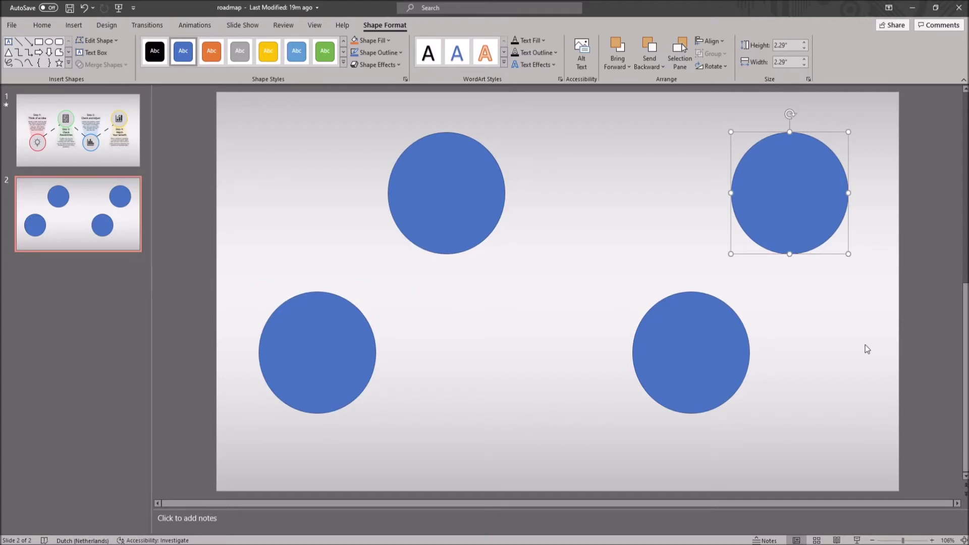
pyautogui.keyDown('shift'); pyautogui.click(466, 189); pyautogui.keyUp('shift')
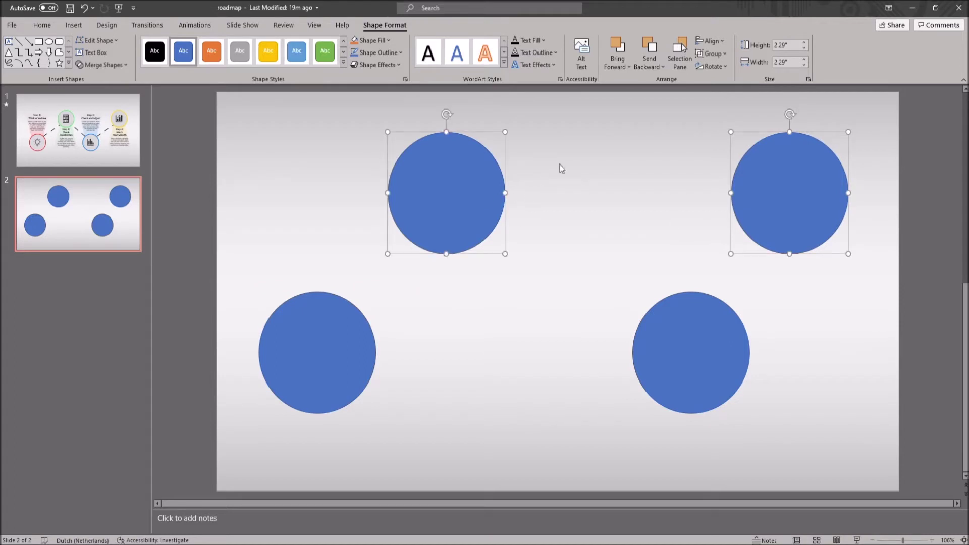
pyautogui.click(713, 42)
pyautogui.click(715, 31)
# - Distribute all four circles horizontally across the slide
pyautogui.click(371, 339)
pyautogui.keyDown('shift'); pyautogui.click(693, 371); pyautogui.keyUp('shift')
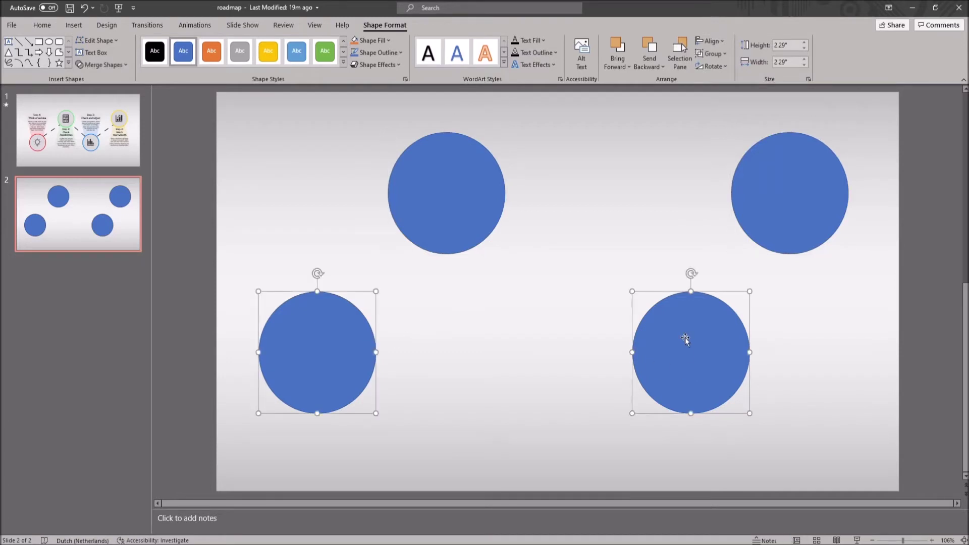
pyautogui.keyDown('shift'); pyautogui.click(465, 220); pyautogui.keyUp('shift')
pyautogui.keyDown('shift'); pyautogui.click(814, 208); pyautogui.keyUp('shift')
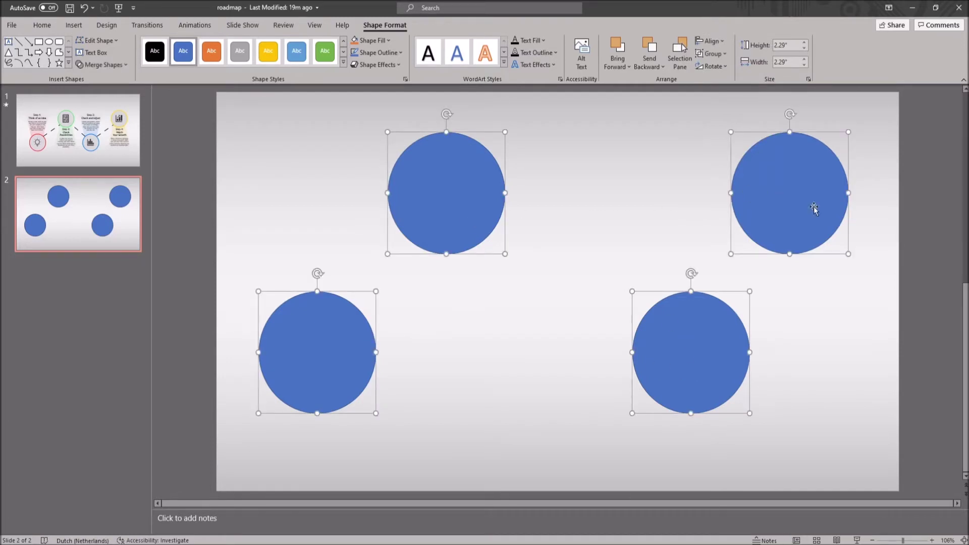
pyautogui.click(708, 41)
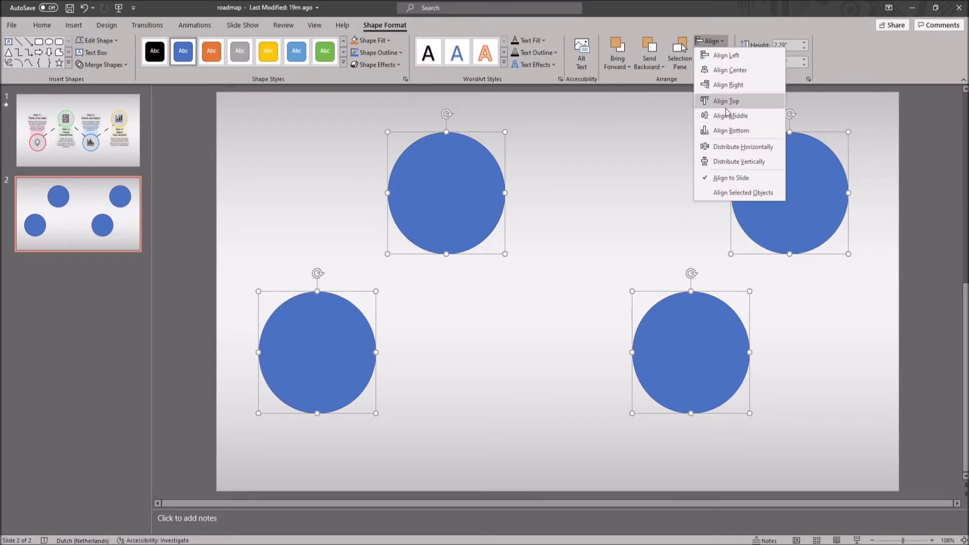
pyautogui.click(730, 147)
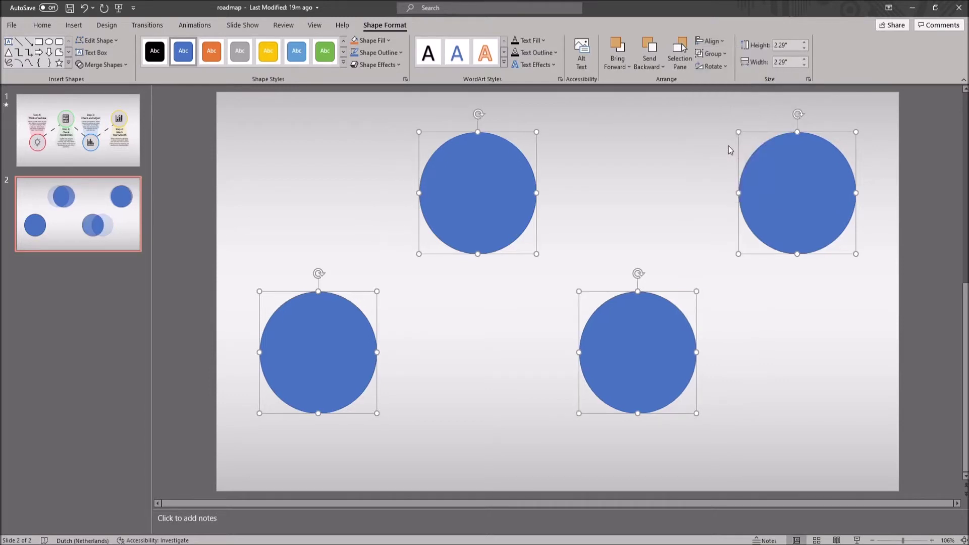
pyautogui.click(686, 164)
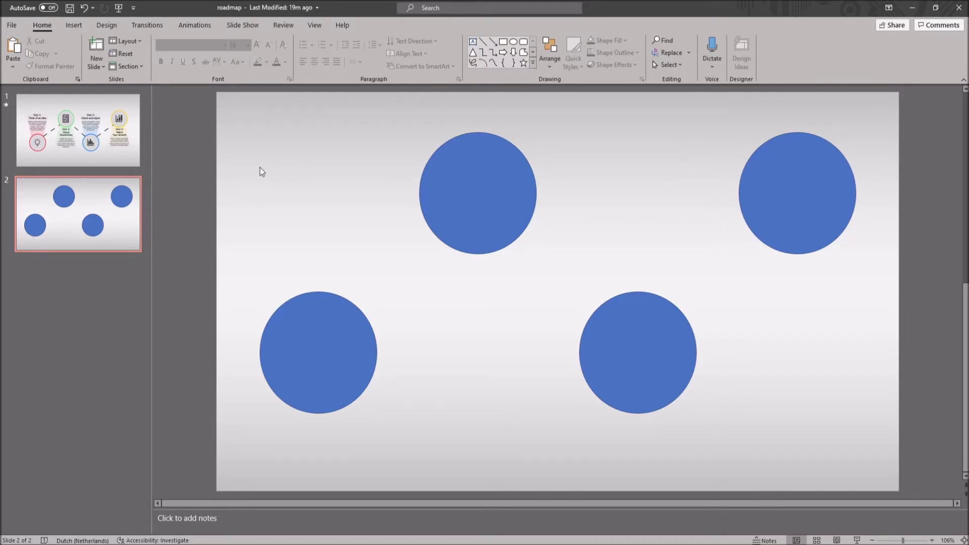
# - Connect the four circles in a zigzag with three straight lines attached to their facing diagonal connection points
pyautogui.click(78, 27)
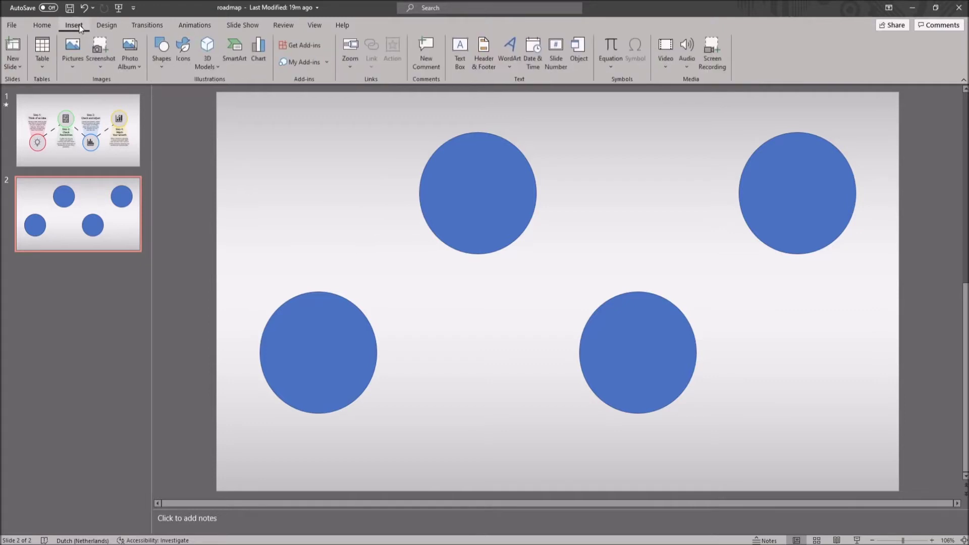
pyautogui.click(162, 56)
pyautogui.click(169, 94)
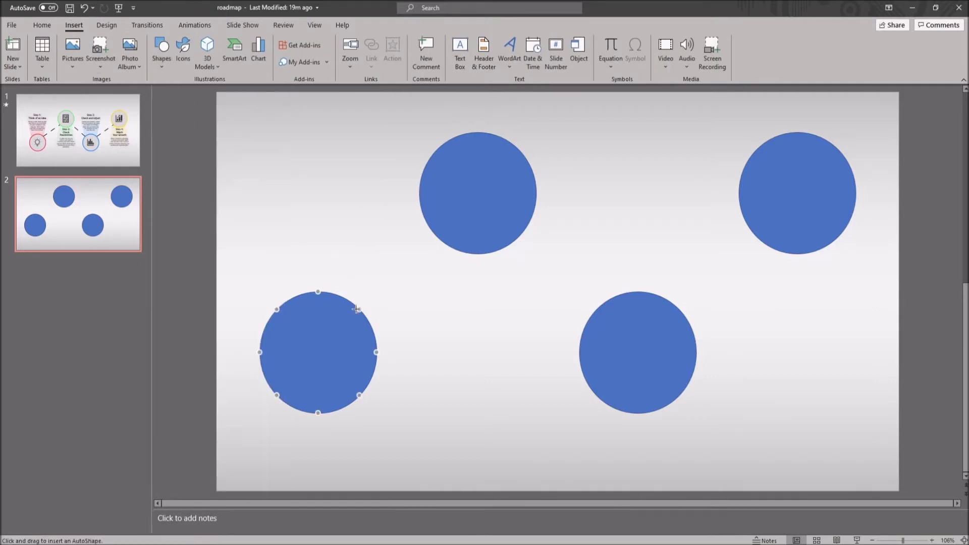
pyautogui.moveTo(361, 309); pyautogui.dragTo(436, 236)
pyautogui.click(74, 27)
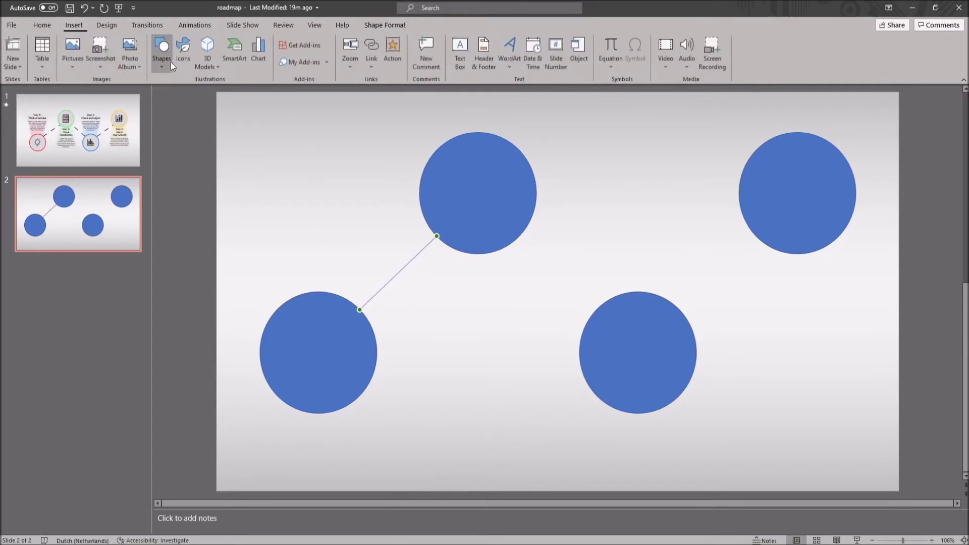
pyautogui.click(166, 59)
pyautogui.click(177, 97)
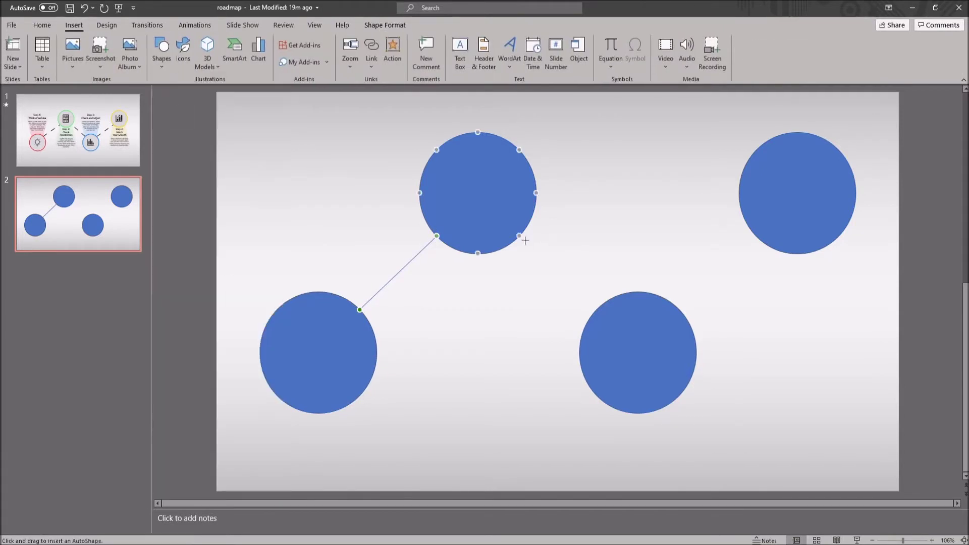
pyautogui.moveTo(519, 236); pyautogui.dragTo(596, 310)
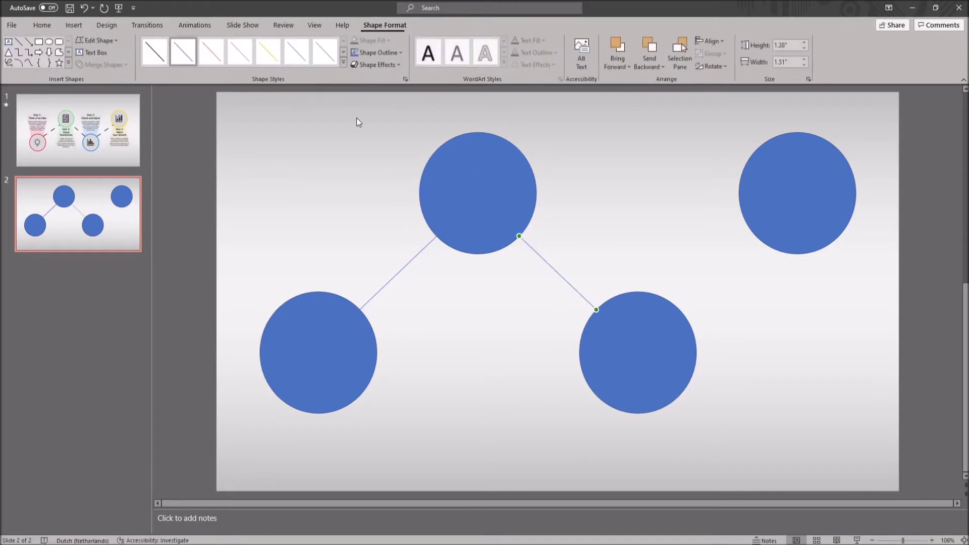
pyautogui.click(73, 27)
pyautogui.click(161, 54)
pyautogui.click(178, 95)
pyautogui.moveTo(679, 310); pyautogui.dragTo(757, 236)
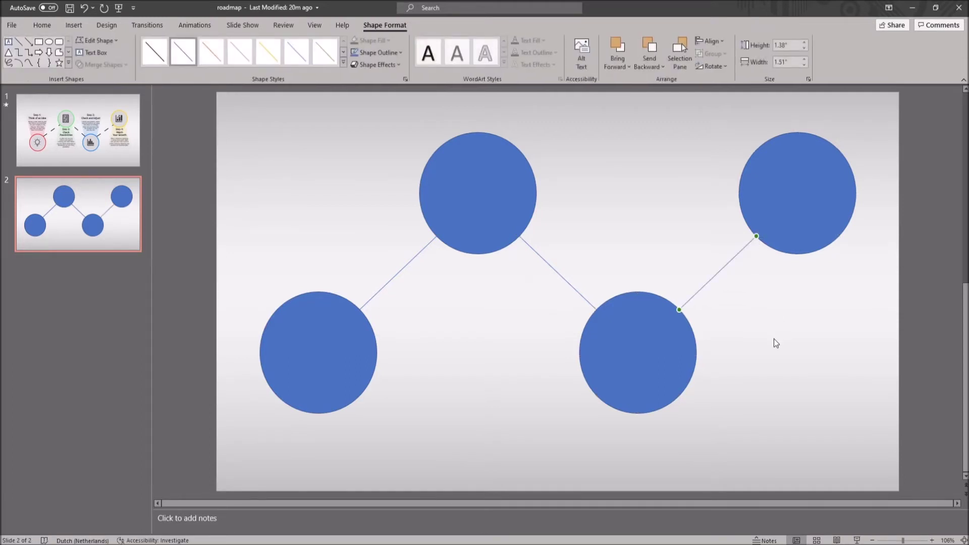
# - Apply a dashed line style to all three connecting lines
pyautogui.keyDown('shift'); pyautogui.click(556, 277); pyautogui.keyUp('shift')
pyautogui.keyDown('shift'); pyautogui.click(411, 260); pyautogui.keyUp('shift')
pyautogui.click(373, 53)
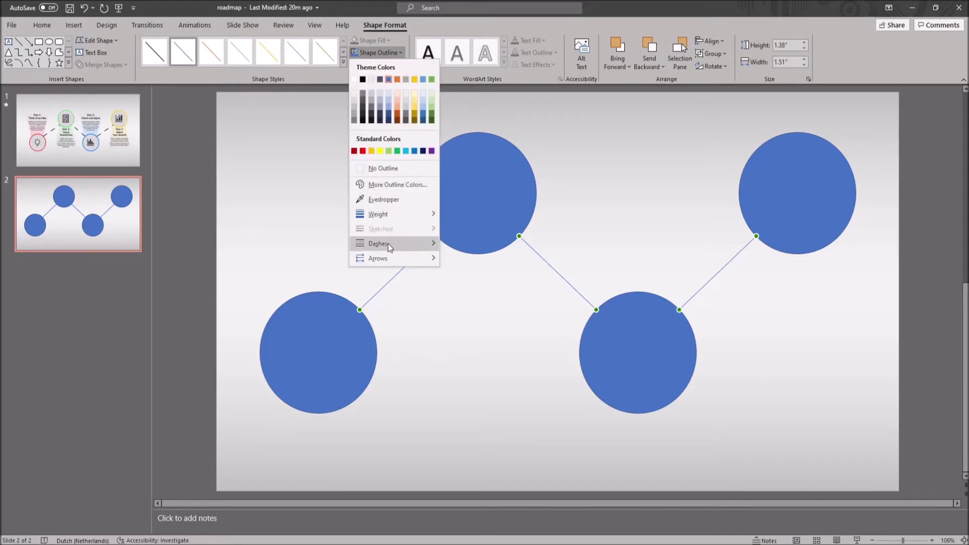
pyautogui.moveTo(389, 246)
pyautogui.click(480, 268)
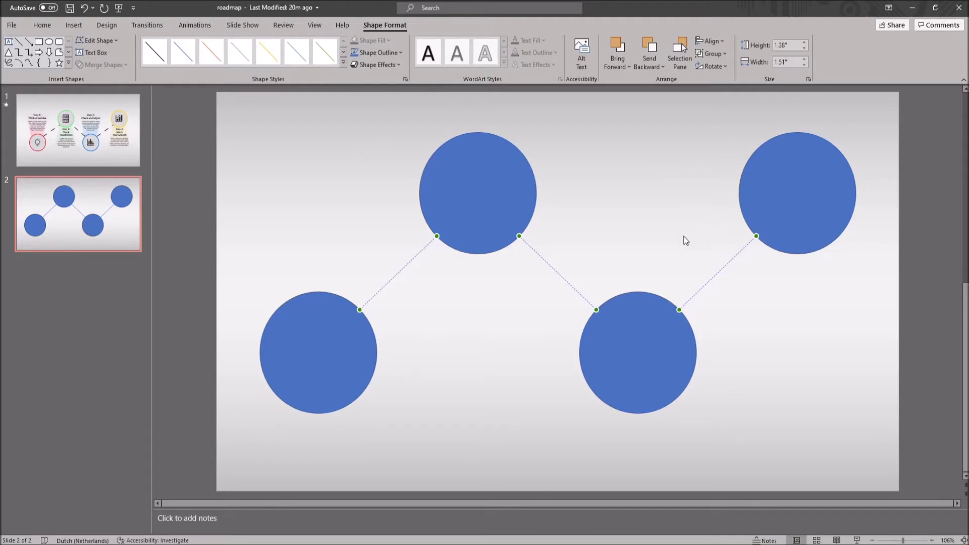
# - Set the outline weight of the four circles and the three connecting lines to 4½ pt
pyautogui.click(346, 346)
pyautogui.keyDown('shift'); pyautogui.click(451, 216); pyautogui.keyUp('shift')
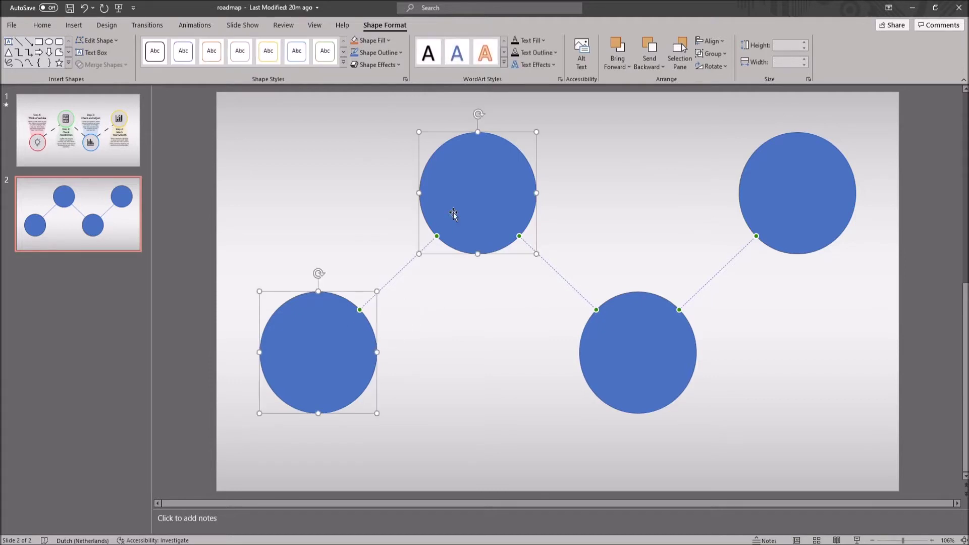
pyautogui.keyDown('shift'); pyautogui.click(629, 351); pyautogui.keyUp('shift')
pyautogui.keyDown('shift'); pyautogui.click(796, 218); pyautogui.keyUp('shift')
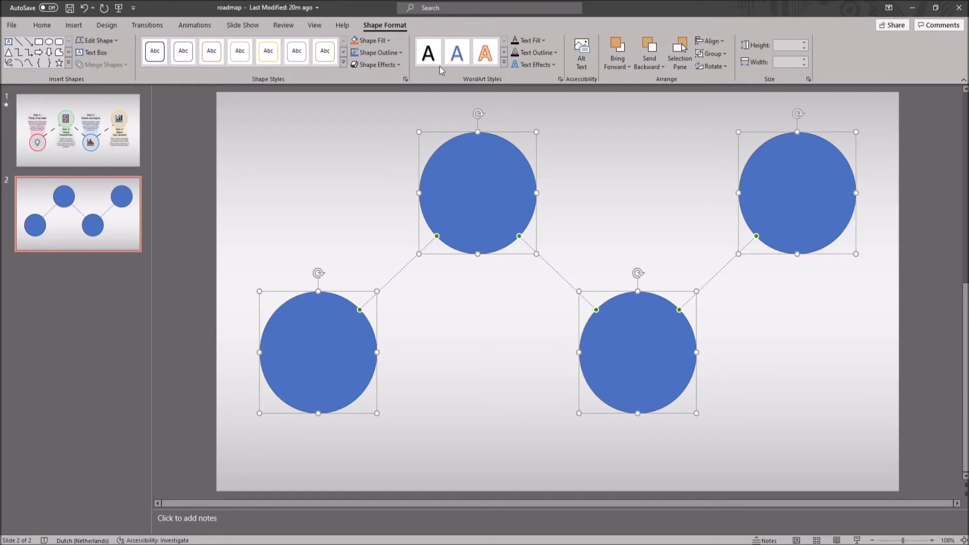
pyautogui.click(377, 53)
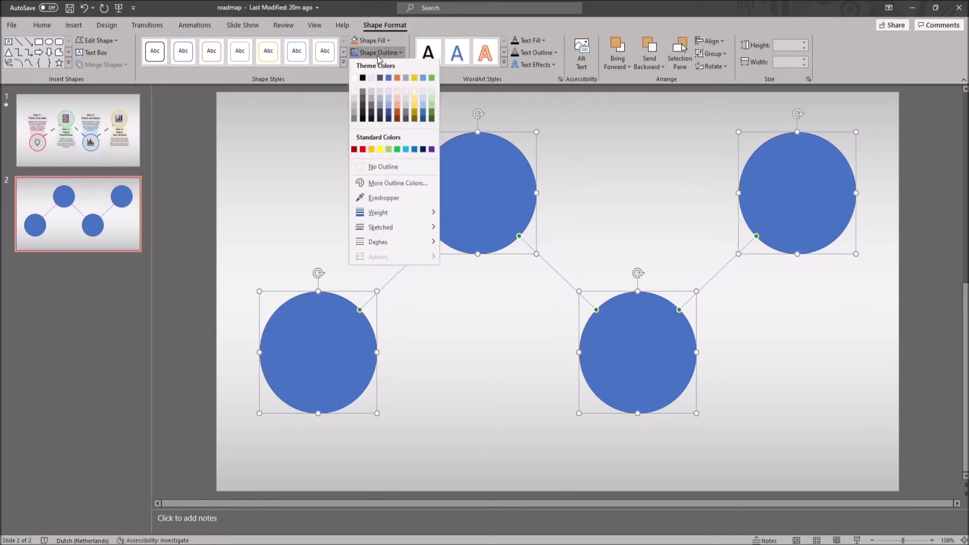
pyautogui.moveTo(401, 215)
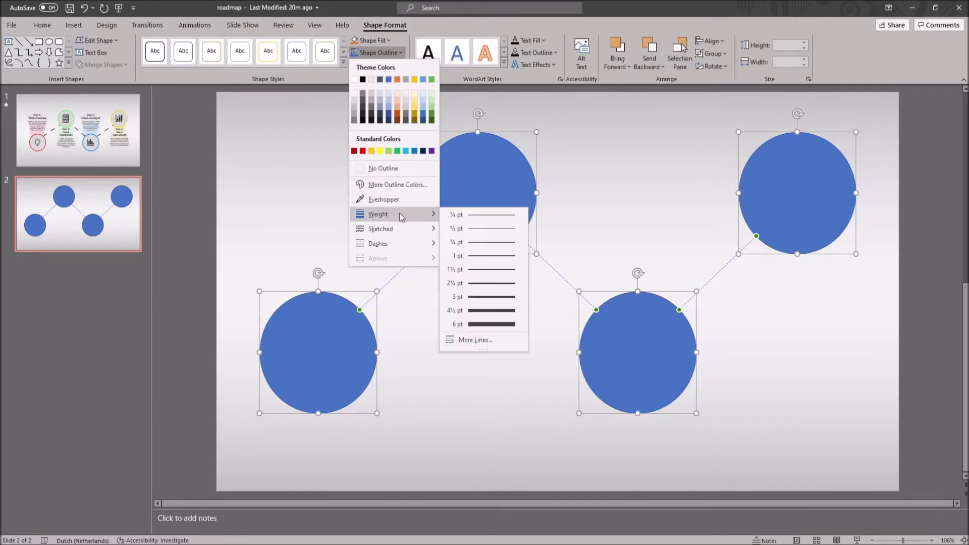
pyautogui.click(489, 309)
# - Color the lower-left circle's outline green and the upper-left circle's outline light blue
pyautogui.click(323, 348)
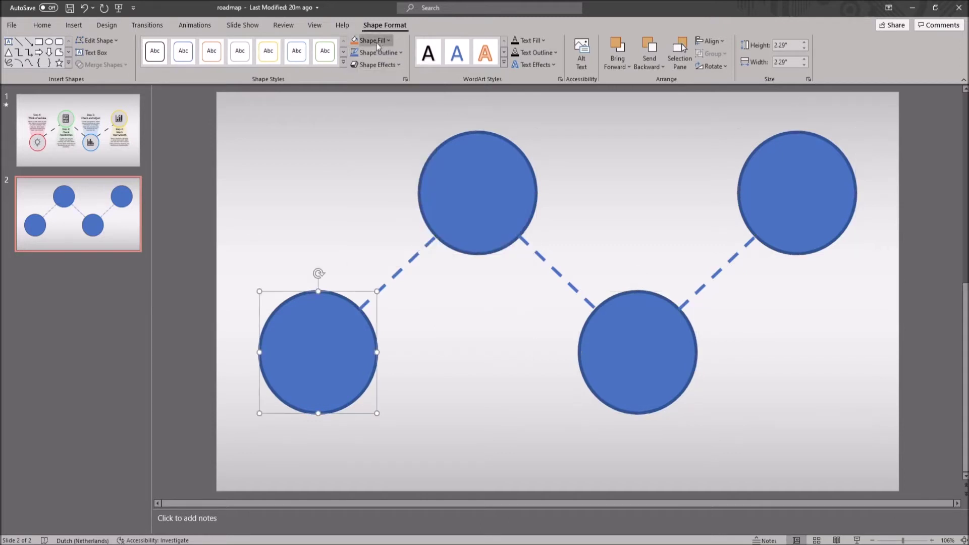
pyautogui.click(401, 53)
pyautogui.click(363, 79)
pyautogui.click(401, 52)
pyautogui.click(397, 150)
pyautogui.click(485, 202)
pyautogui.click(379, 53)
pyautogui.click(405, 151)
# - Color the lower-right circle's outline red and the upper-right circle's outline yellow
pyautogui.click(662, 372)
pyautogui.click(378, 52)
pyautogui.click(363, 150)
pyautogui.click(797, 197)
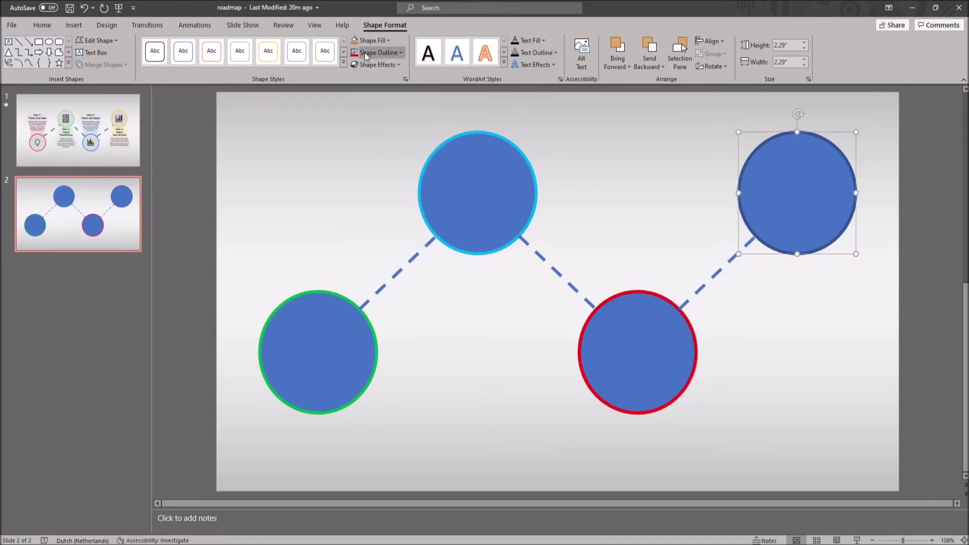
pyautogui.click(374, 52)
pyautogui.click(380, 151)
# - Color all three dashed connecting lines black
pyautogui.click(397, 273)
pyautogui.keyDown('shift'); pyautogui.click(541, 255); pyautogui.keyUp('shift')
pyautogui.keyDown('shift'); pyautogui.click(717, 273); pyautogui.keyUp('shift')
pyautogui.click(401, 52)
pyautogui.click(363, 79)
# - Fill all four circles with the lightest gray shade of the white theme color
pyautogui.click(323, 348)
pyautogui.click(373, 40)
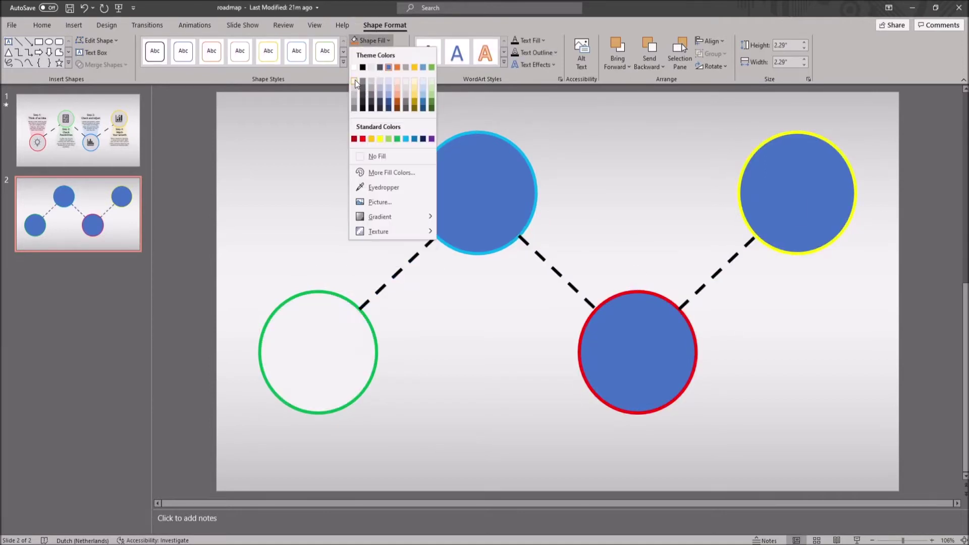
pyautogui.click(356, 80)
pyautogui.click(477, 192)
pyautogui.click(355, 40)
pyautogui.click(638, 352)
pyautogui.click(355, 41)
pyautogui.click(797, 192)
pyautogui.click(355, 40)
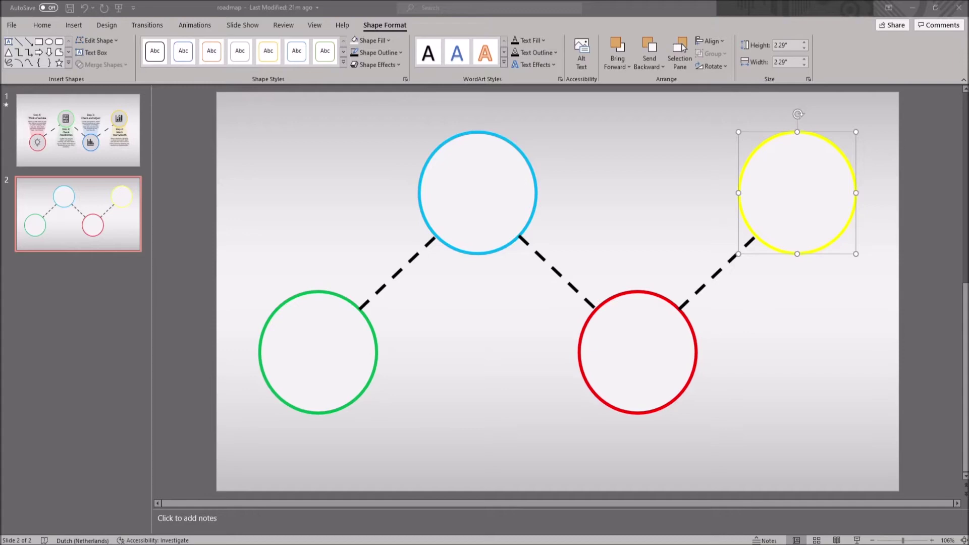
pyautogui.click(642, 136)
# - Insert the solid clapping hands, medal, party hat and winners' podium icons from the Celebration category
pyautogui.click(74, 25)
pyautogui.click(182, 47)
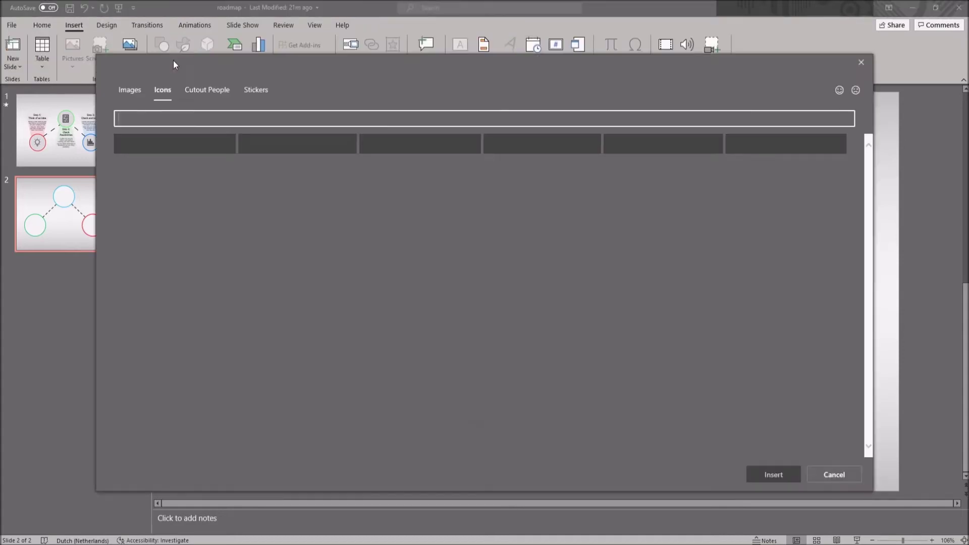
pyautogui.click(289, 146)
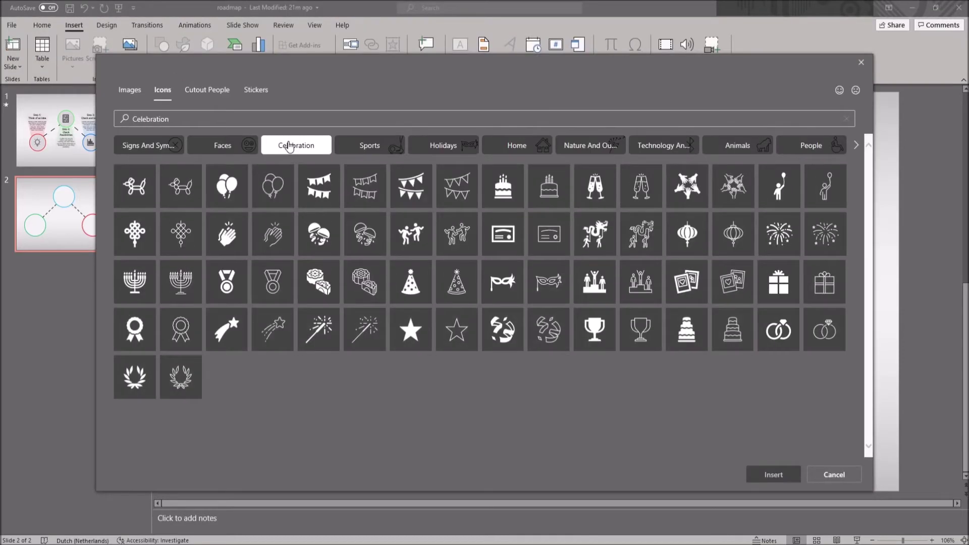
pyautogui.click(226, 234)
pyautogui.click(227, 282)
pyautogui.click(411, 281)
pyautogui.click(594, 282)
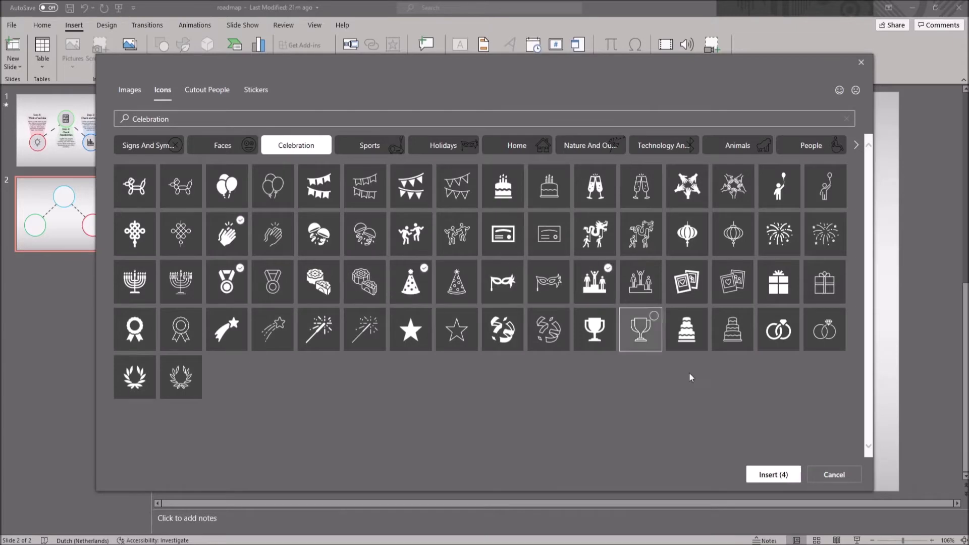
pyautogui.click(773, 475)
# - Place the podium icon in the lower-left circle, the party hat in the upper-left, the medal in the lower-right and the clapping hands in the upper-right
pyautogui.click(561, 378)
pyautogui.moveTo(582, 332); pyautogui.dragTo(318, 367)
pyautogui.moveTo(570, 308); pyautogui.dragTo(474, 193)
pyautogui.moveTo(563, 303); pyautogui.dragTo(808, 204)
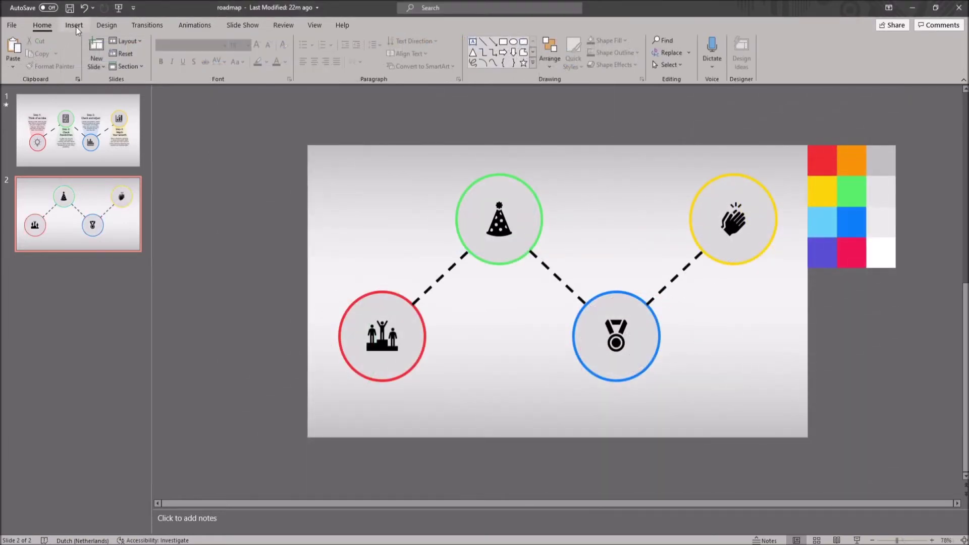
# - Add an upside-down trapezoid about 2.78 inches high and 2.29 inches wide directly above the red circle, and remove its outline
pyautogui.click(74, 26)
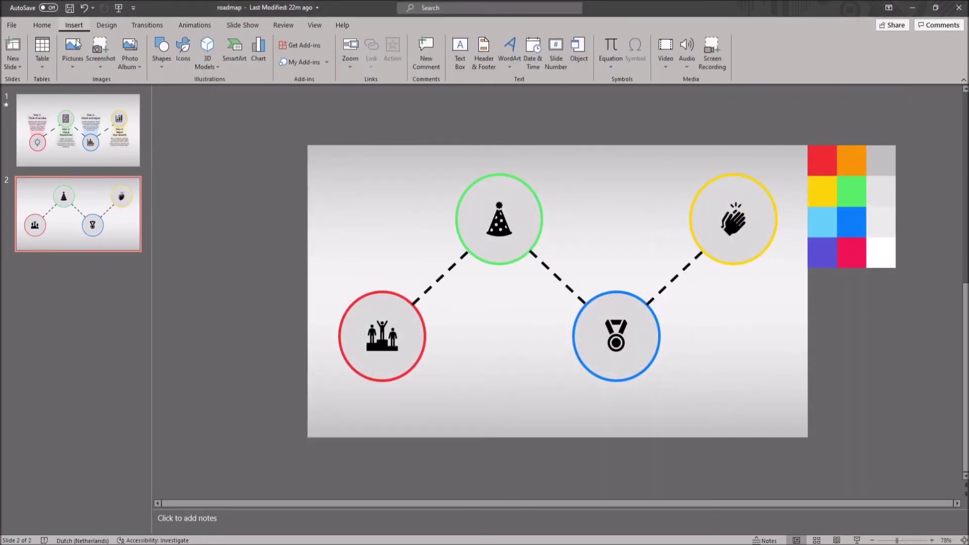
pyautogui.click(161, 63)
pyautogui.click(206, 198)
pyautogui.moveTo(339, 183)
pyautogui.mouseDown()
pyautogui.moveTo(358, 221)
pyautogui.moveTo(425, 292)
pyautogui.mouseUp()
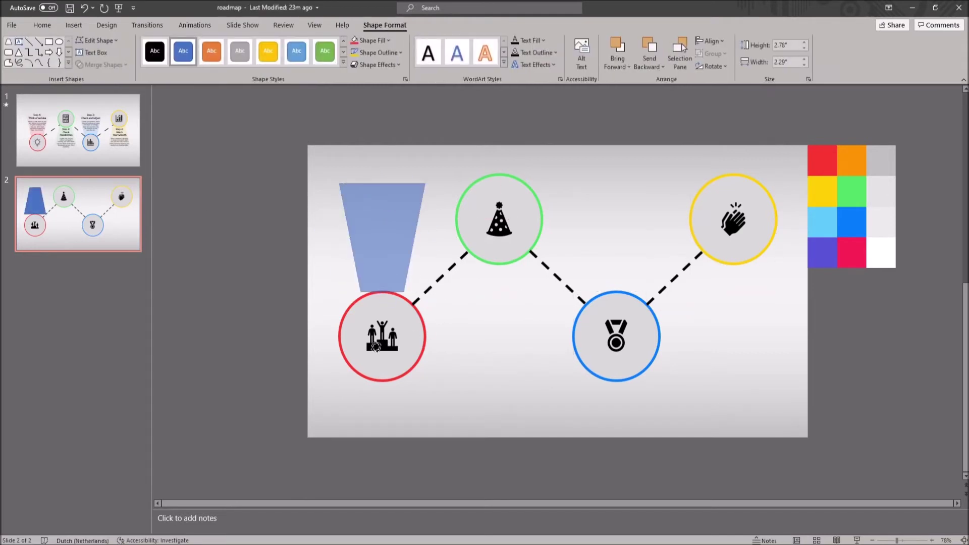
pyautogui.click(385, 52)
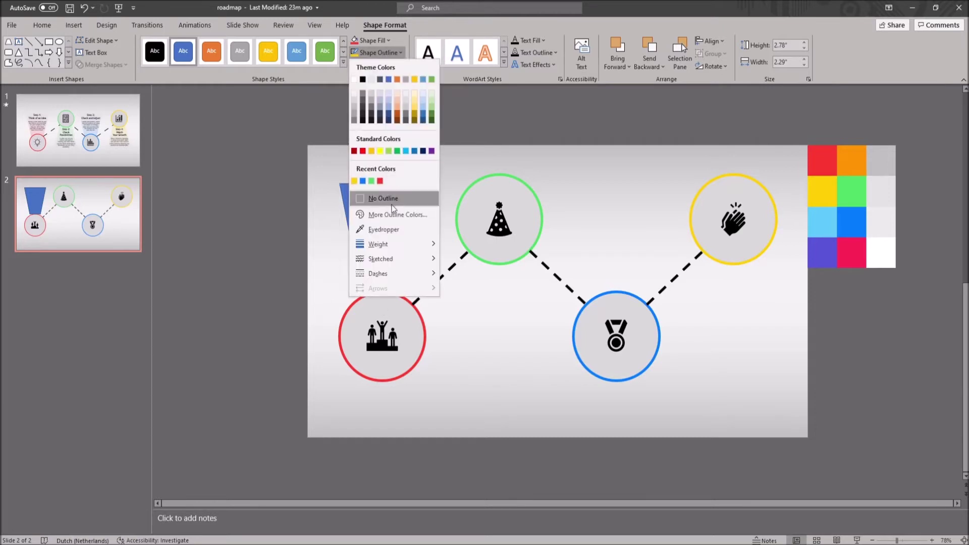
pyautogui.click(376, 195)
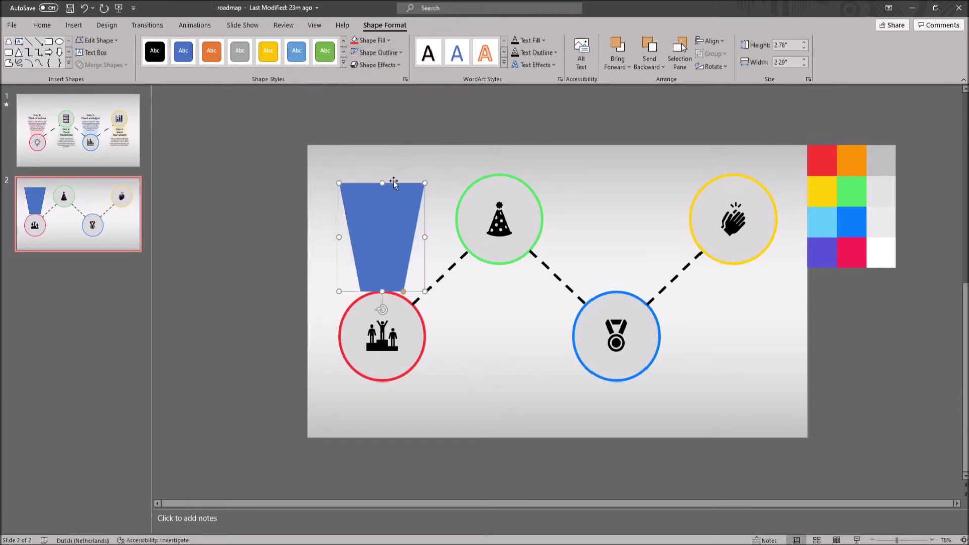
# - Give the trapezoid a linear gradient fill and remove the middle gradient stops, keeping only the first and last
pyautogui.click(384, 41)
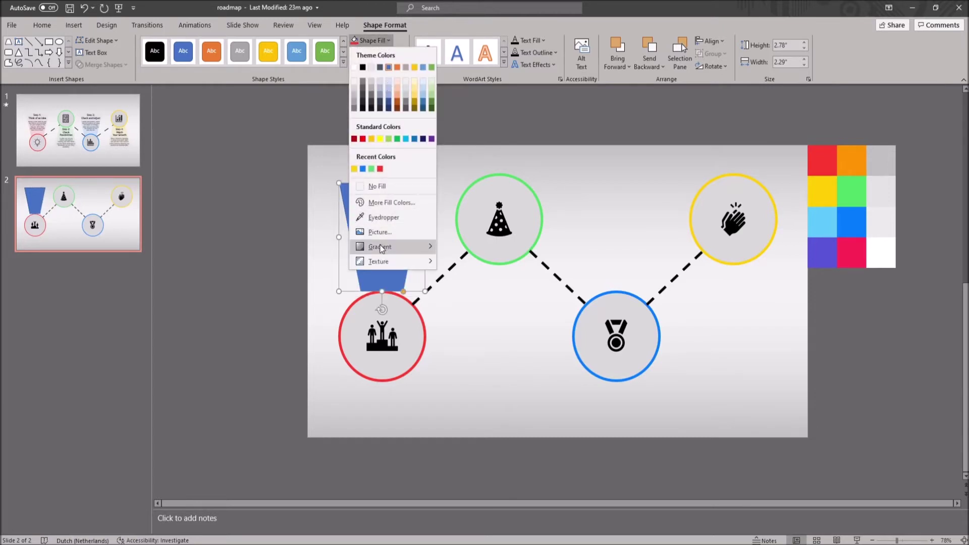
pyautogui.moveTo(382, 248)
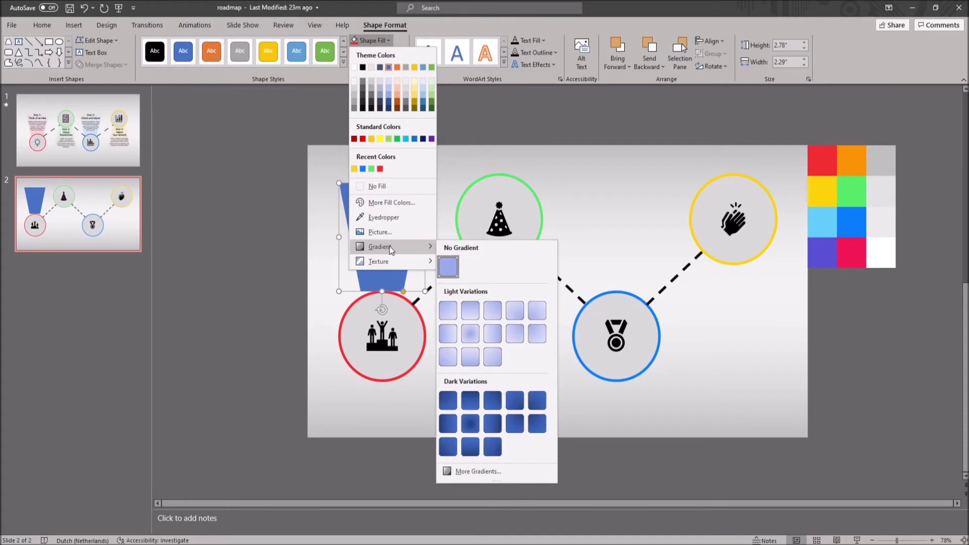
pyautogui.click(498, 470)
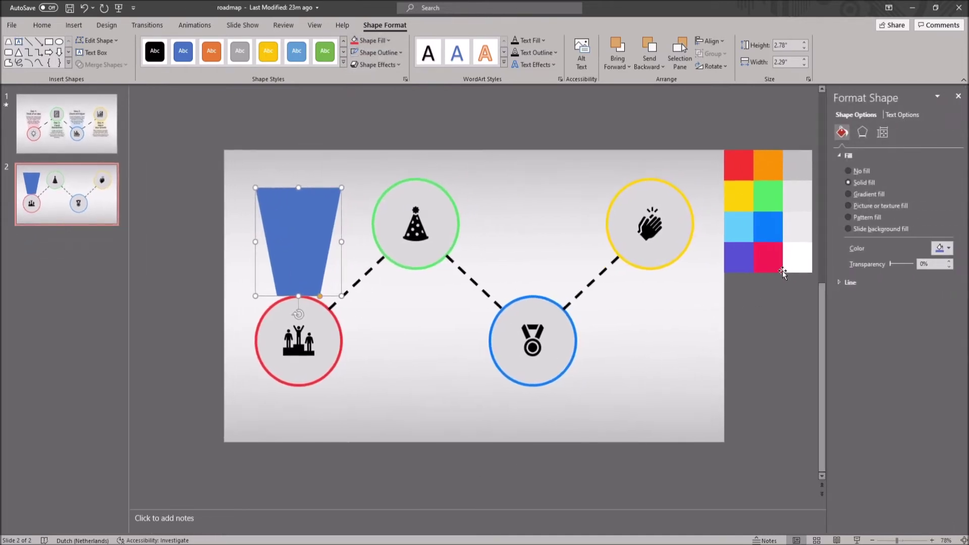
pyautogui.click(869, 194)
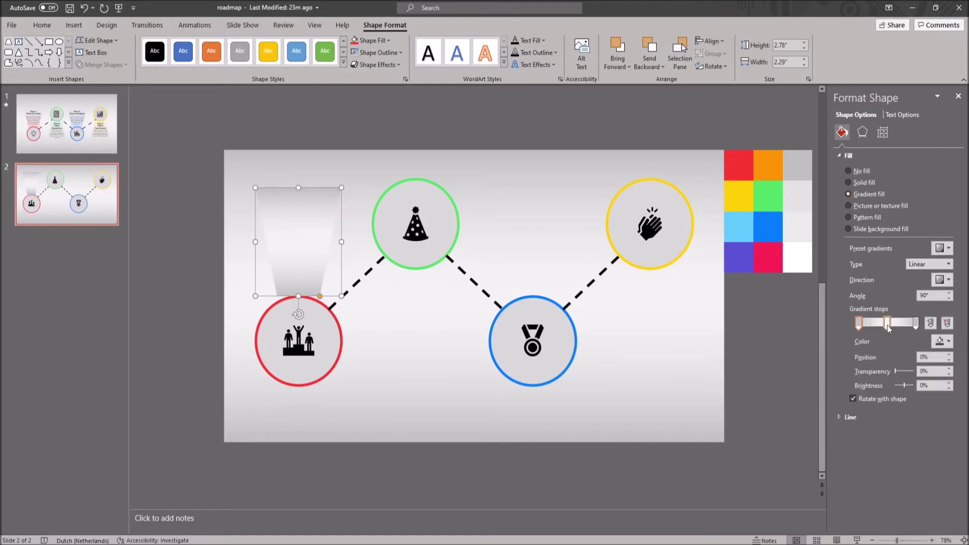
pyautogui.moveTo(889, 329); pyautogui.dragTo(865, 321)
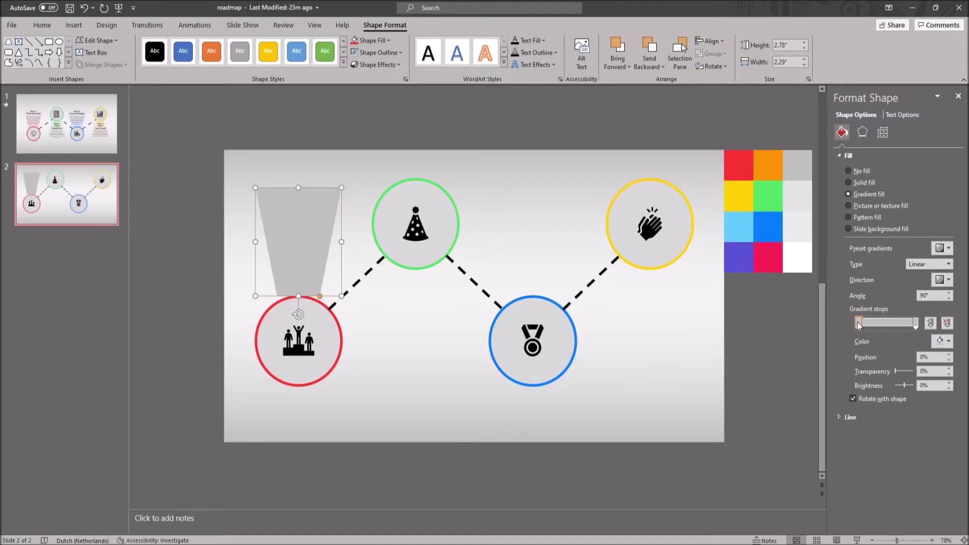
# - Color the trapezoid's first gradient stop with the recent red and set its transparency to 80%
pyautogui.click(940, 341)
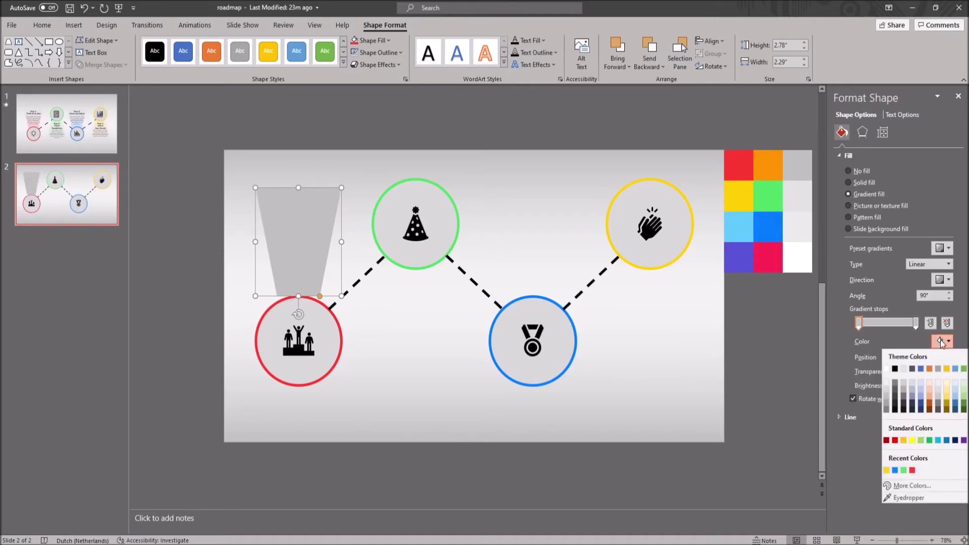
pyautogui.click(913, 471)
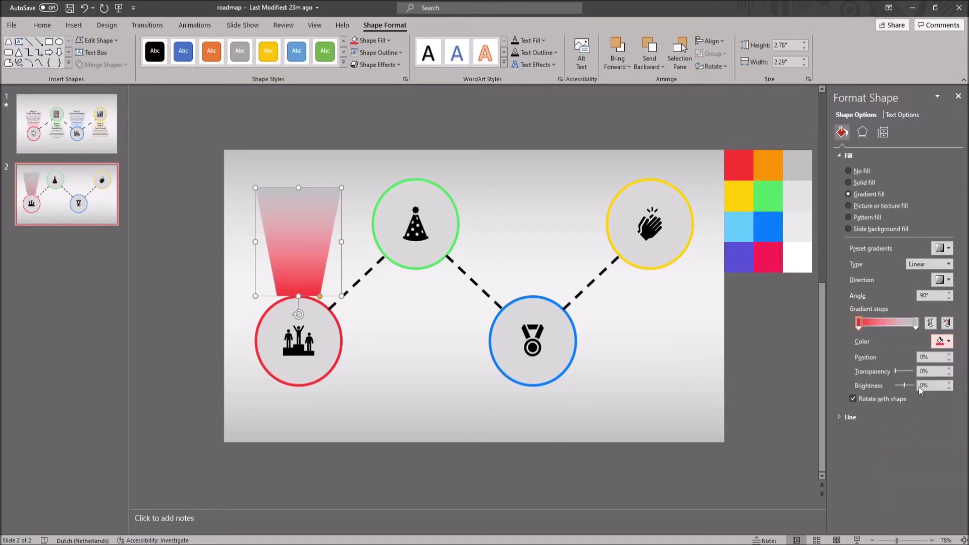
pyautogui.click(925, 372)
pyautogui.write('50')
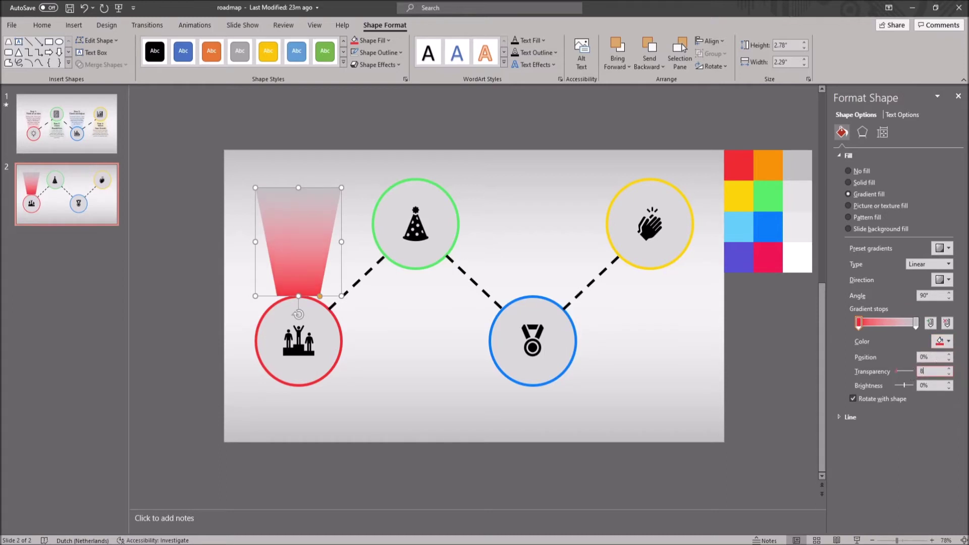
pyautogui.press('Return')
# - Color the trapezoid's last gradient stop black and set its transparency to 100%
pyautogui.click(916, 322)
pyautogui.click(941, 341)
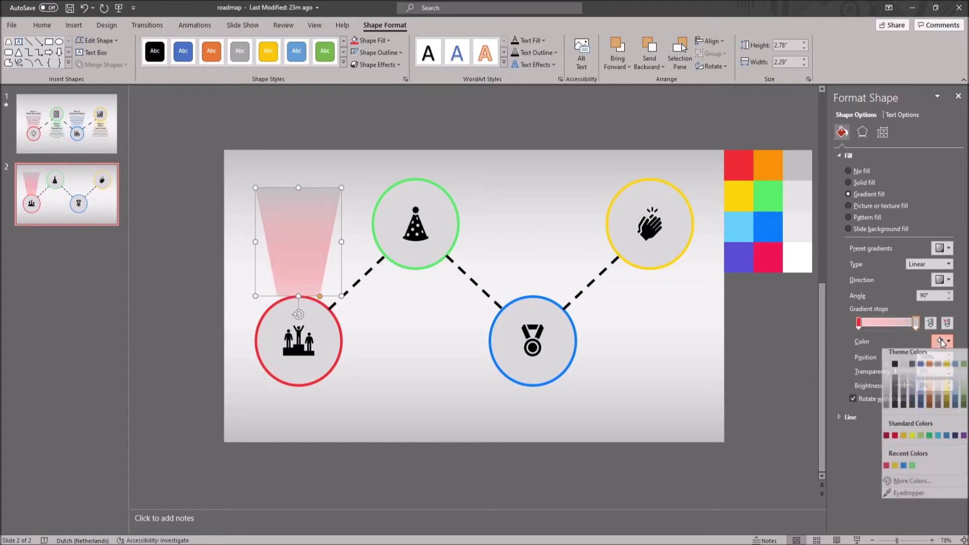
pyautogui.click(895, 361)
pyautogui.click(936, 370)
pyautogui.write('100')
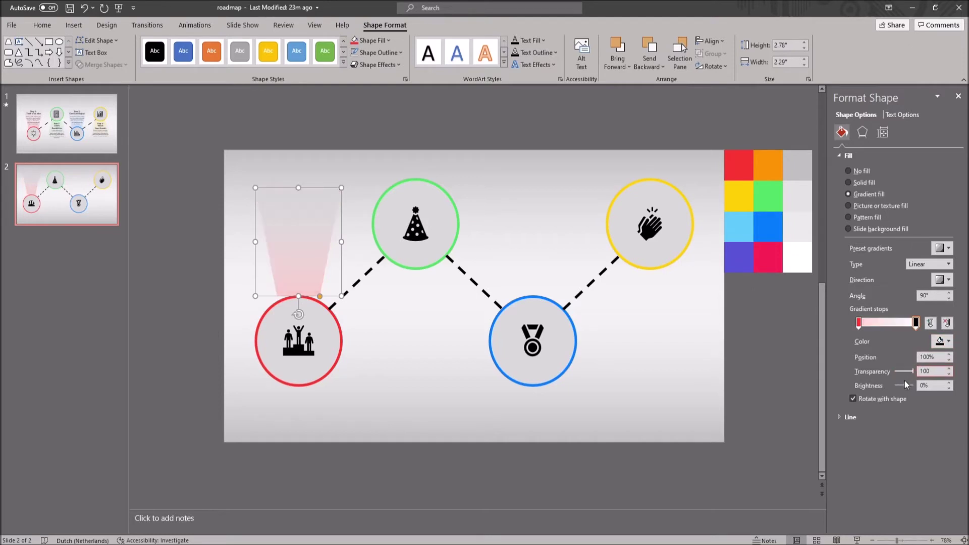
pyautogui.click(959, 96)
# - Move the red trapezoid down slightly so its base overlaps the red circle, and send it to the back
pyautogui.moveTo(383, 264)
pyautogui.mouseDown()
pyautogui.moveTo(382, 281)
pyautogui.moveTo(390, 255)
pyautogui.mouseUp()
pyautogui.rightClick(392, 255)
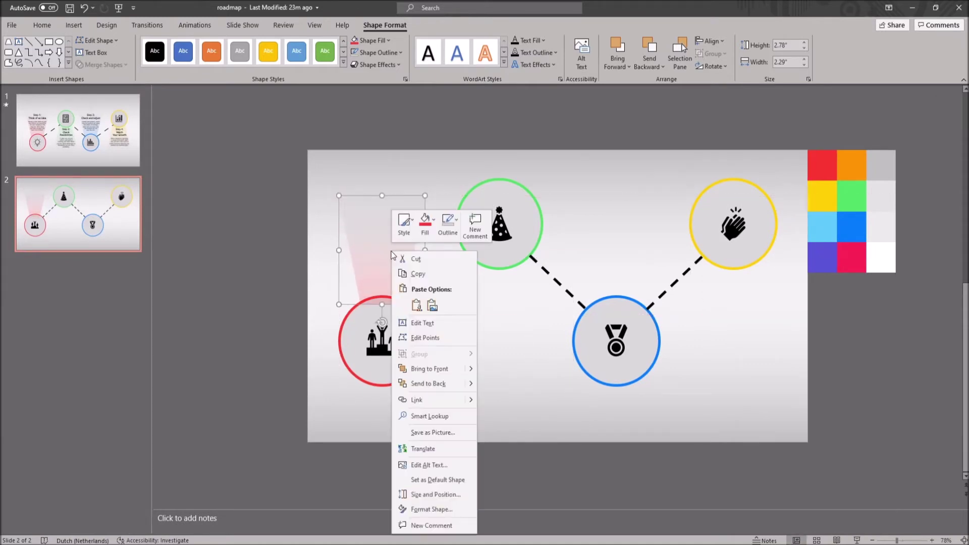
pyautogui.click(435, 384)
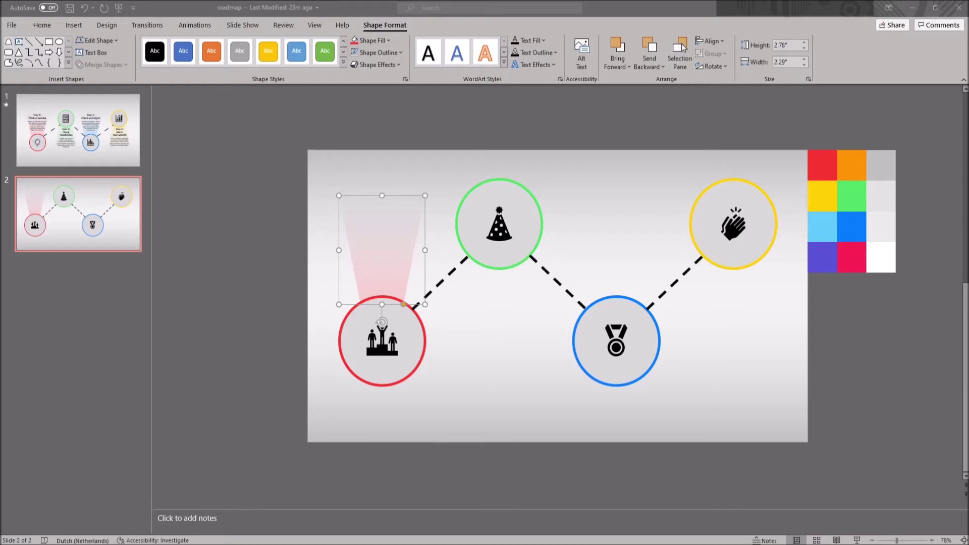
# - Paste a copy of the trapezoid below the green circle, widening downward behind it, and make its gradient green
pyautogui.hotkey('ctrl', 'v')
pyautogui.moveTo(401, 225); pyautogui.dragTo(506, 272)
pyautogui.click(374, 40)
pyautogui.moveTo(381, 246)
pyautogui.click(500, 385)
# - Paste another trapezoid above the blue circle and give its first gradient stop the palette's blue at 80% transparency
pyautogui.hotkey('ctrl', 'v')
pyautogui.moveTo(311, 290); pyautogui.dragTo(535, 281)
pyautogui.click(768, 227)
pyautogui.click(929, 372)
pyautogui.write('80')
# - Paste a downward-widening trapezoid below the yellow circle and give its first gradient stop the palette's yellow at 80% transparency
pyautogui.hotkey('ctrl', 'v')
pyautogui.moveTo(428, 306); pyautogui.dragTo(659, 298)
pyautogui.click(942, 341)
pyautogui.click(740, 196)
pyautogui.click(929, 371)
pyautogui.write('80')
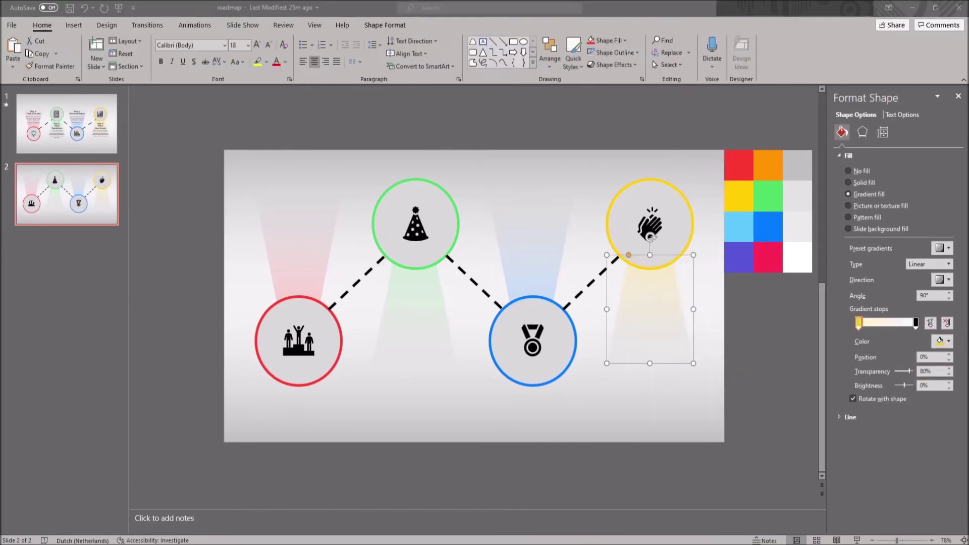
pyautogui.click(958, 96)
pyautogui.click(763, 165)
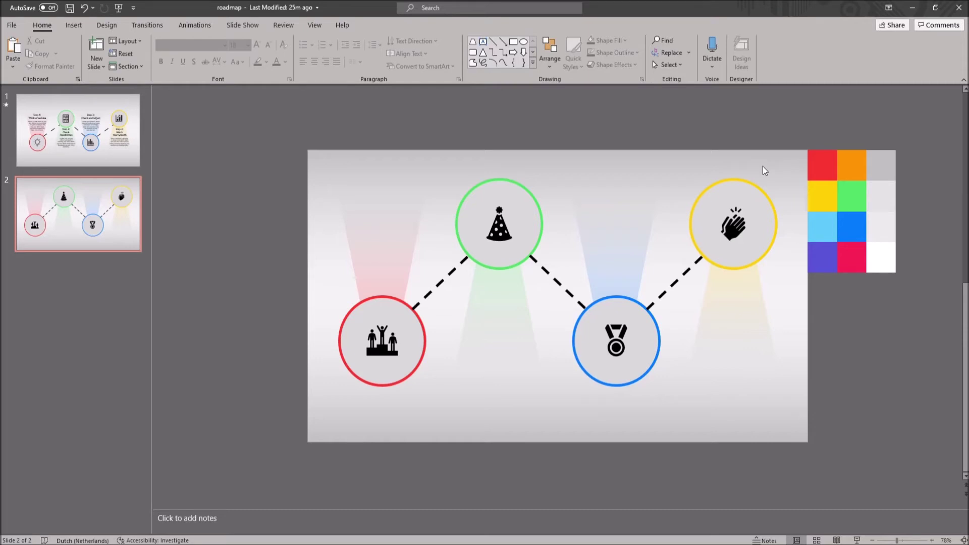
# - Paste the headings and descriptions for Steps 1 to 4 and position them over the matching trapezoids
pyautogui.hotkey('ctrl', 'v')
pyautogui.moveTo(612, 218); pyautogui.dragTo(619, 213)
pyautogui.scroll(2, 628, 227)
pyautogui.moveTo(743, 277); pyautogui.dragTo(761, 278)
pyautogui.moveTo(739, 315); pyautogui.dragTo(733, 312)
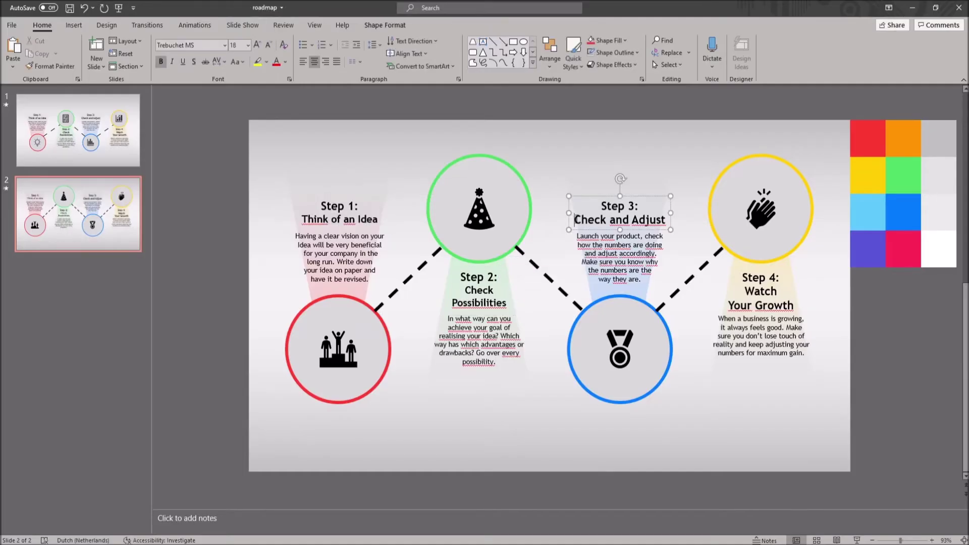
# - Set the Step 4 subtitle "Watch Your Growth" to 16 pt and rebreak its description lines to fit the yellow trapezoid
pyautogui.moveTo(746, 290); pyautogui.dragTo(792, 304)
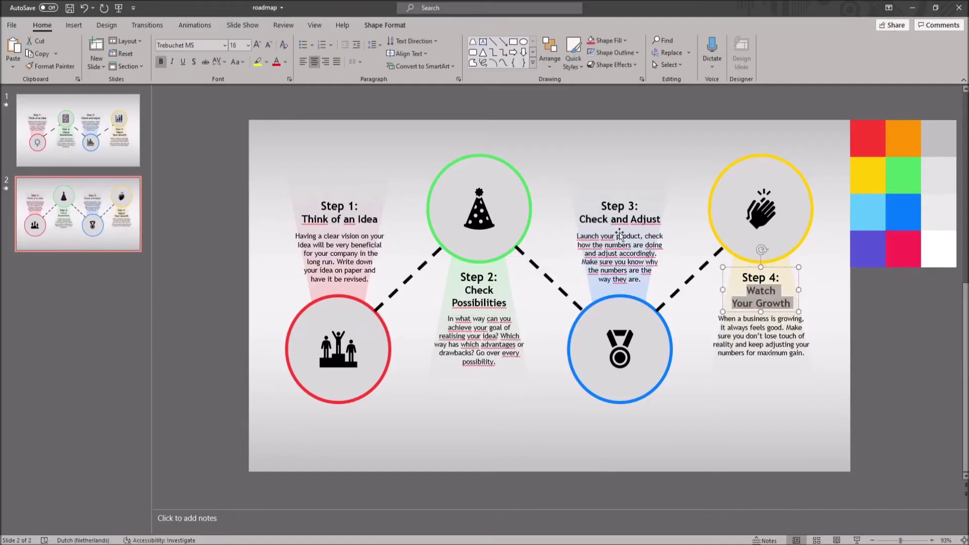
pyautogui.click(771, 319)
pyautogui.press('Return')
pyautogui.click(782, 328)
pyautogui.press('Return')
pyautogui.click(787, 337)
pyautogui.press('Return')
# - Rebreak the first lines of the Step 3 description after "product,", "numbers" and "adjust" to fit the blue trapezoid
pyautogui.click(644, 237)
pyautogui.press('Return')
pyautogui.press('Delete')
pyautogui.click(644, 245)
pyautogui.press('Return')
pyautogui.click(633, 254)
pyautogui.press('Return')
# - Rebreak the Step 1 description into shorter lines that fit the red trapezoid, and lowercase "idea" in its second line
pyautogui.click(371, 236)
pyautogui.press('Return')
pyautogui.press('Delete')
pyautogui.write('i')
pyautogui.click(359, 245)
pyautogui.press('Return')
pyautogui.press('End')
pyautogui.press('Delete')
pyautogui.click(345, 254)
pyautogui.press('Return')
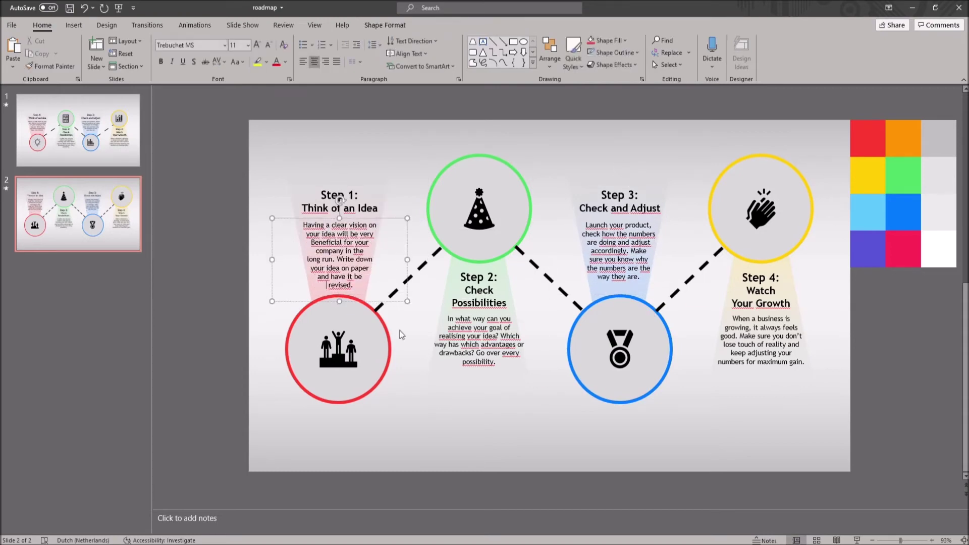